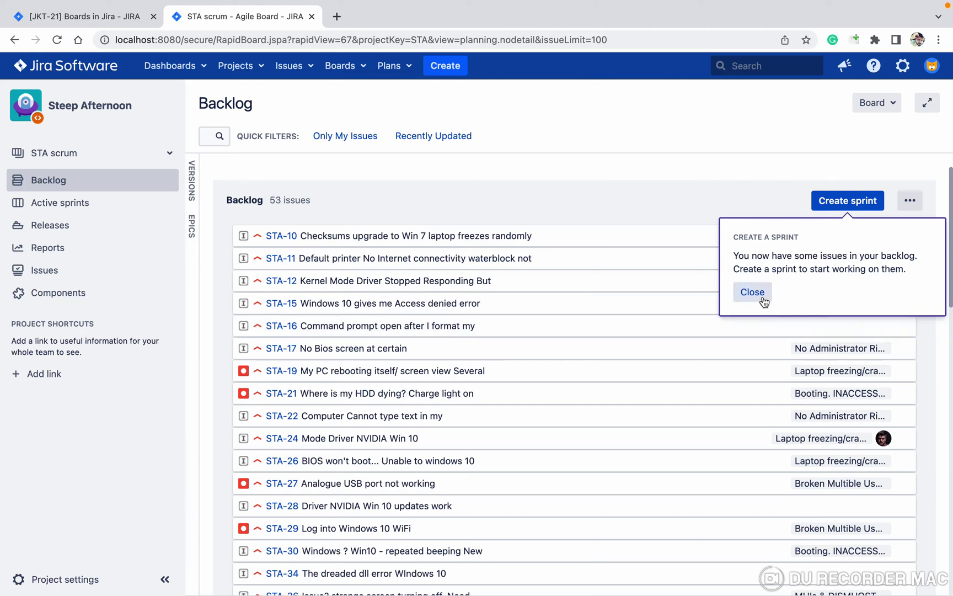
Dismiss the 'Create a sprint' tip and start a new sprint, STA Sprint 1
{"action": "left_click", "coordinate": [755, 294]}
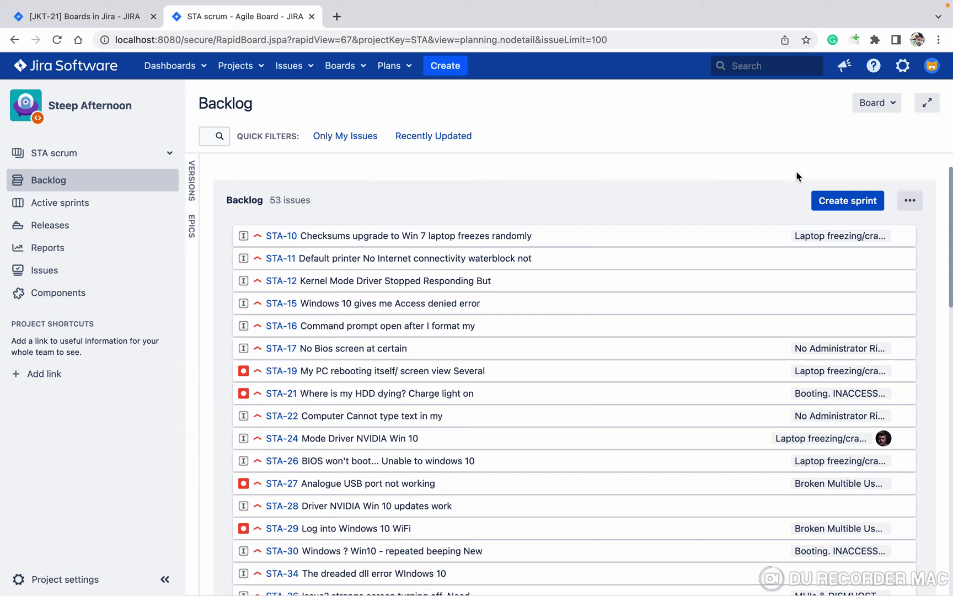
{"action": "left_click", "coordinate": [839, 203]}
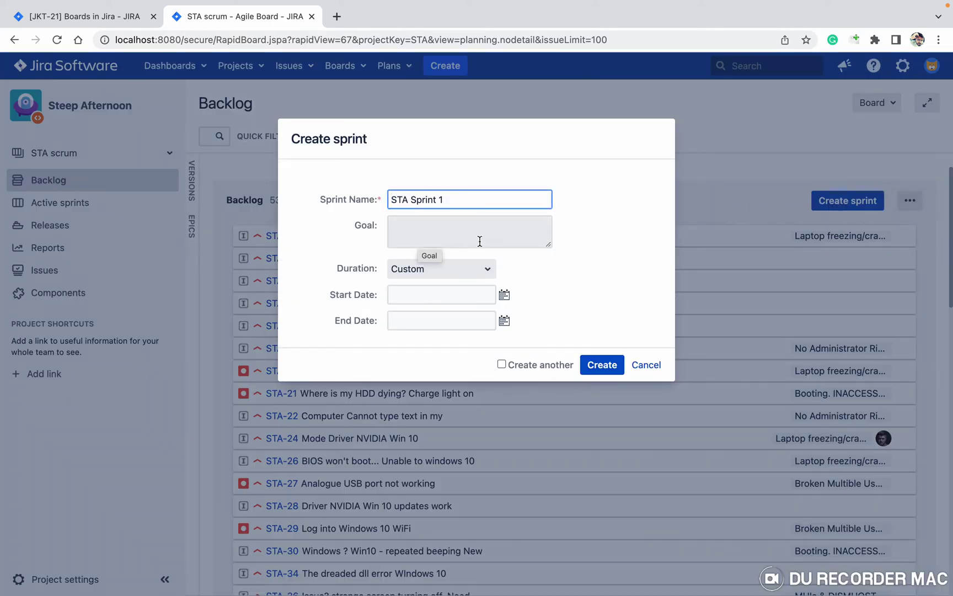
Create STA Sprint 1 running 23 May 2022 to 6 June 2022 at 3:55 PM
{"action": "left_click", "coordinate": [504, 295]}
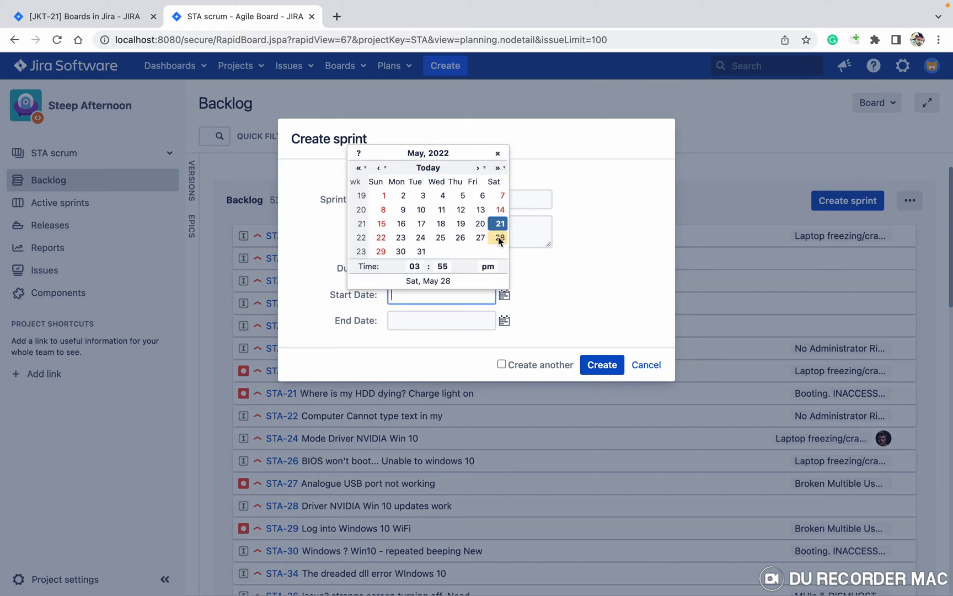
{"action": "left_click", "coordinate": [401, 237]}
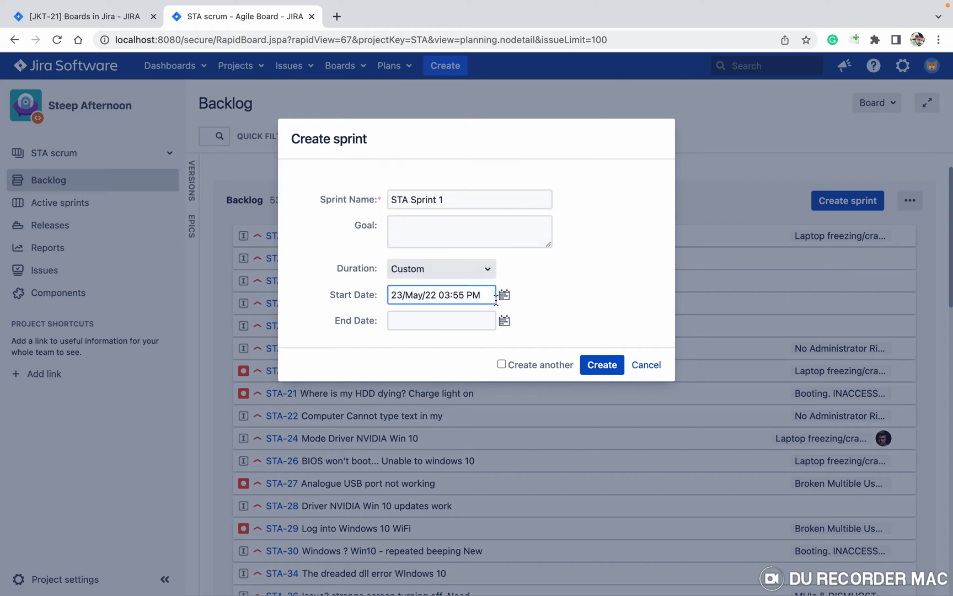
{"action": "left_click", "coordinate": [504, 321]}
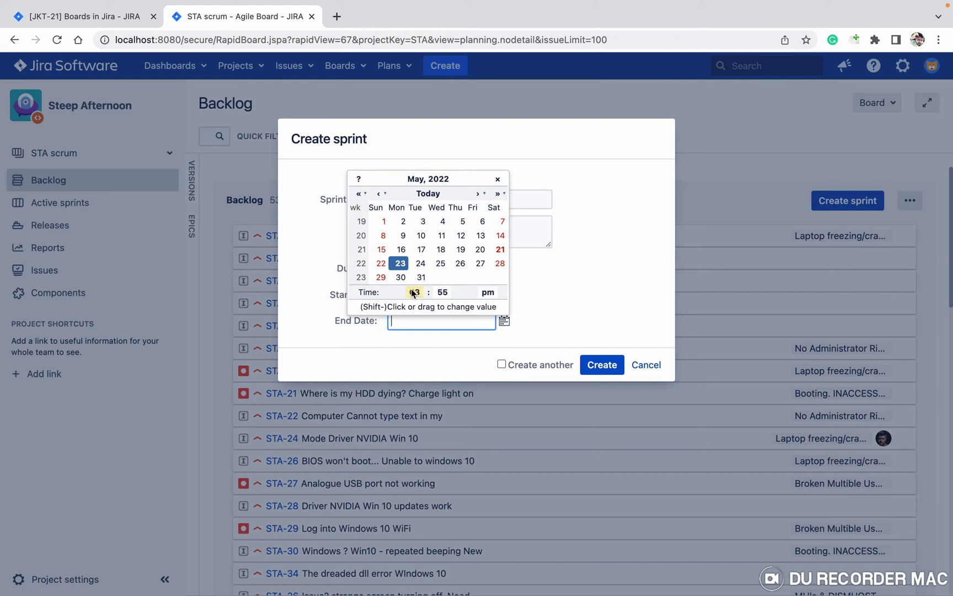
{"action": "left_click", "coordinate": [482, 196]}
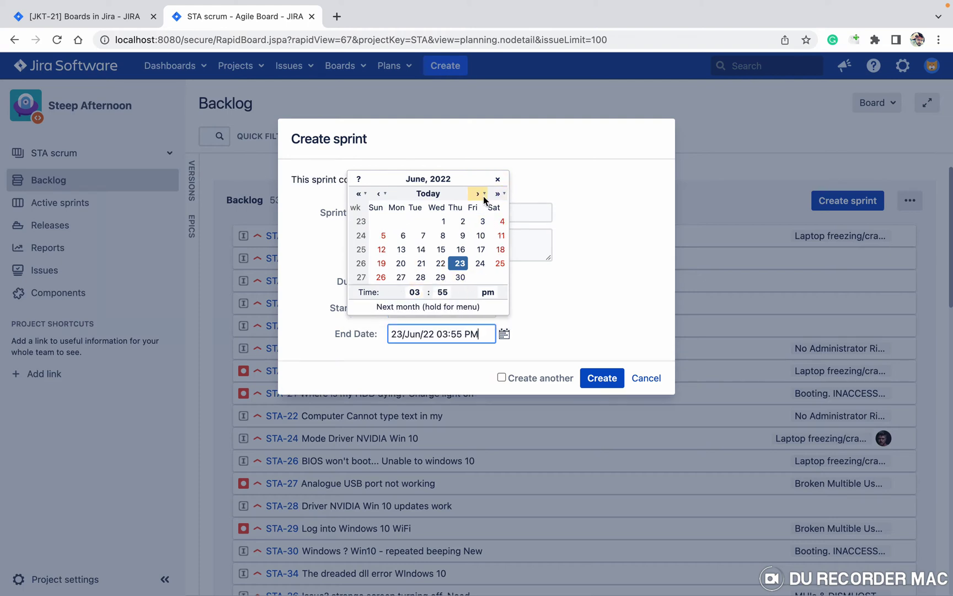
{"action": "left_click", "coordinate": [404, 237]}
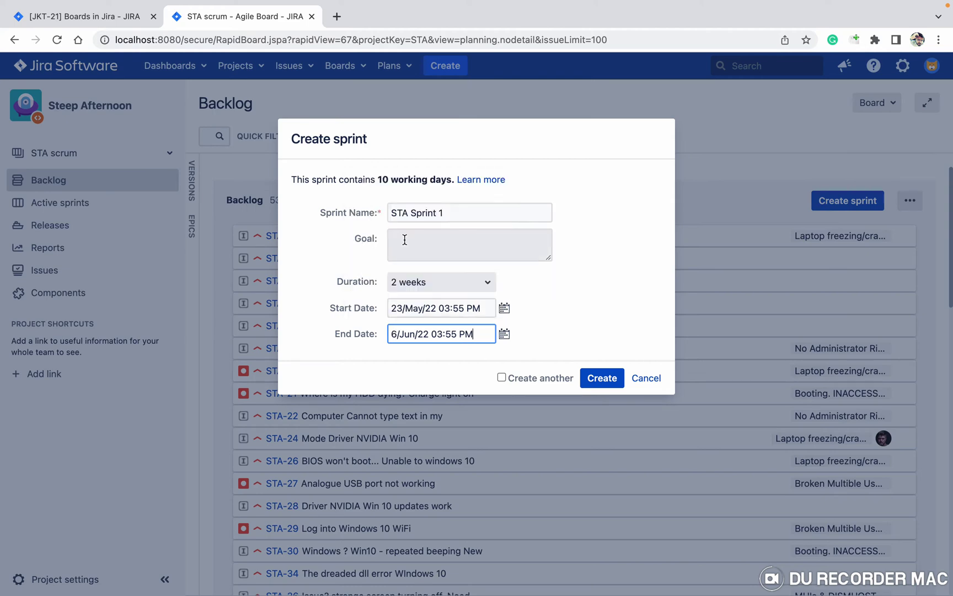
{"action": "left_click", "coordinate": [607, 380]}
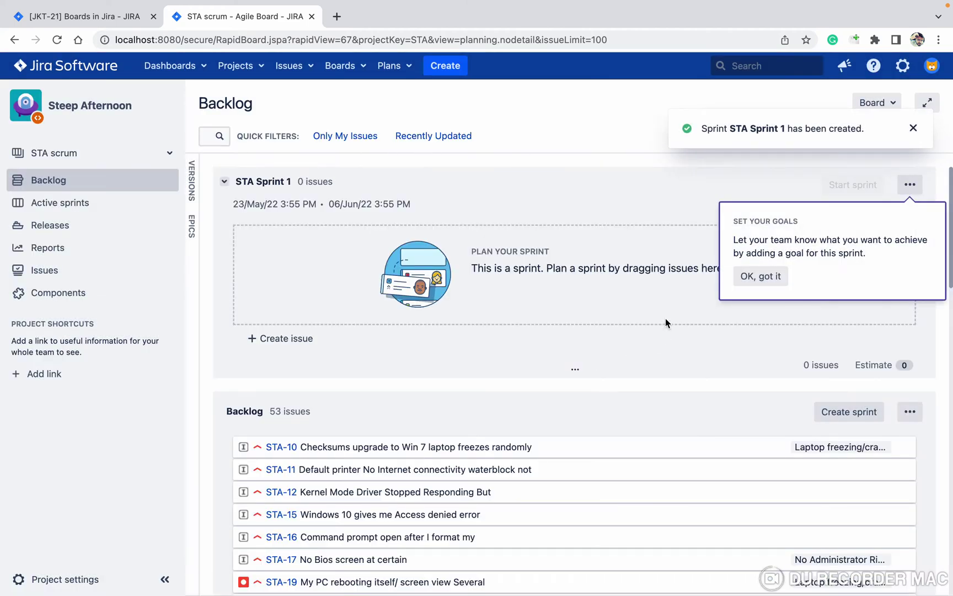
Move STA-10 from the backlog into STA Sprint 1, dismissing the sprint tips
{"action": "left_click", "coordinate": [774, 275]}
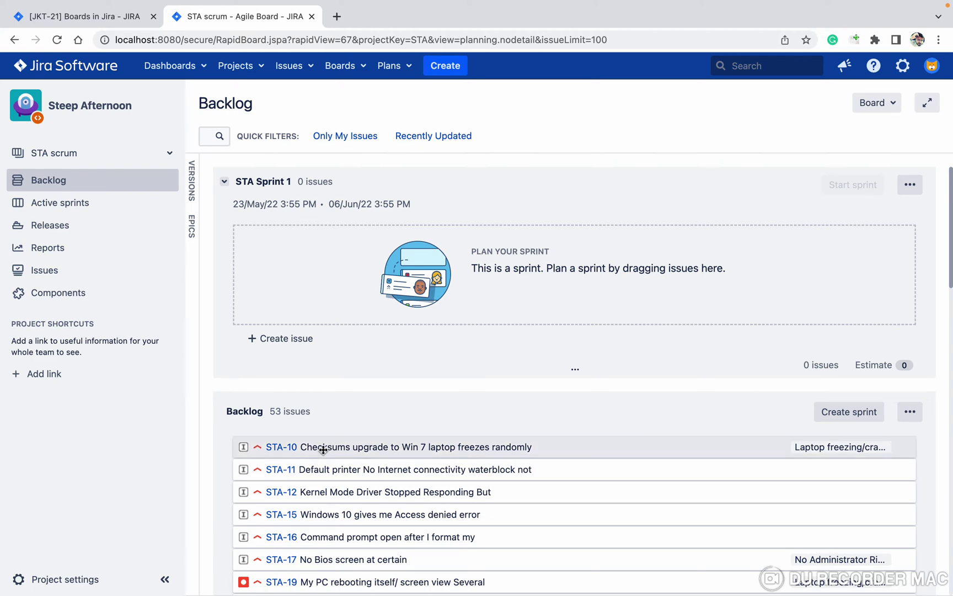
{"action": "left_click_drag", "start_coordinate": [323, 449], "coordinate": [313, 282]}
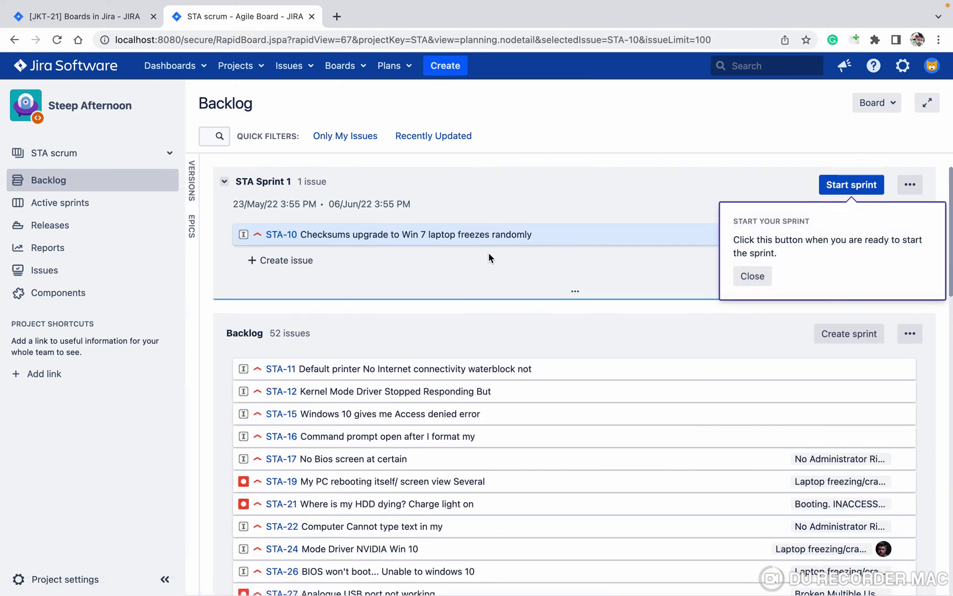
{"action": "left_click", "coordinate": [753, 277]}
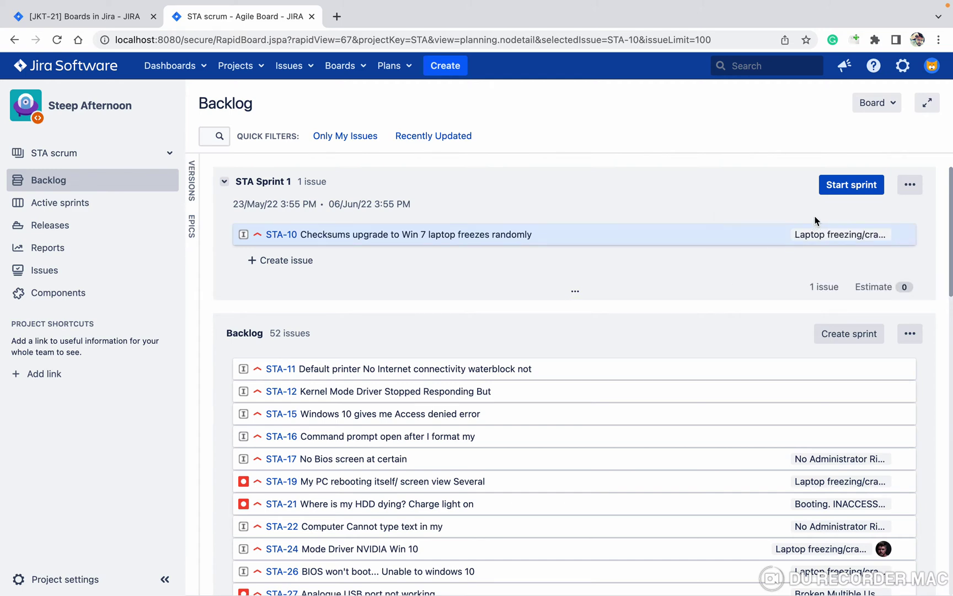
Start STA Sprint 1 with 10 days remaining and return to the Backlog
{"action": "left_click", "coordinate": [851, 189]}
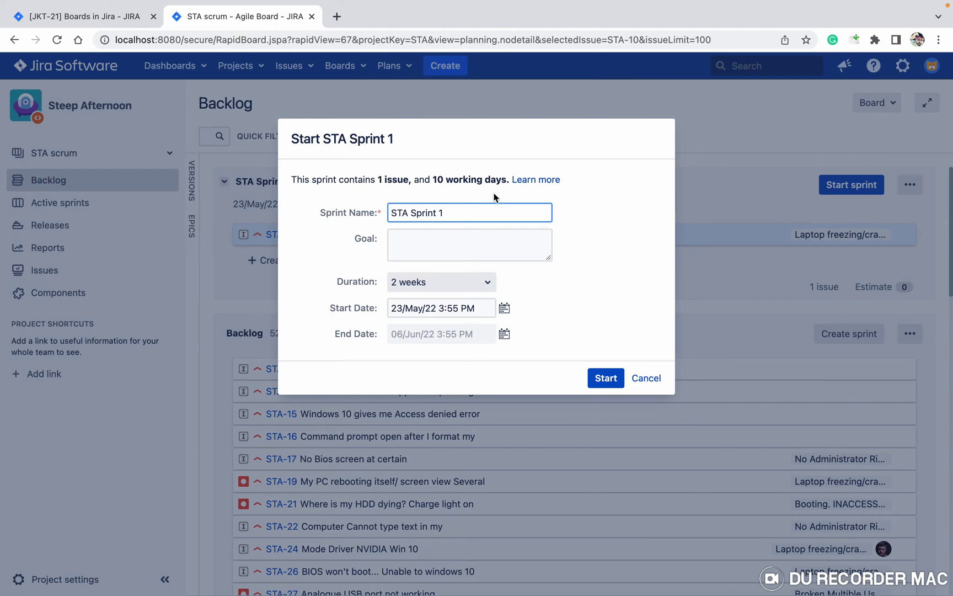
{"action": "left_click", "coordinate": [605, 377]}
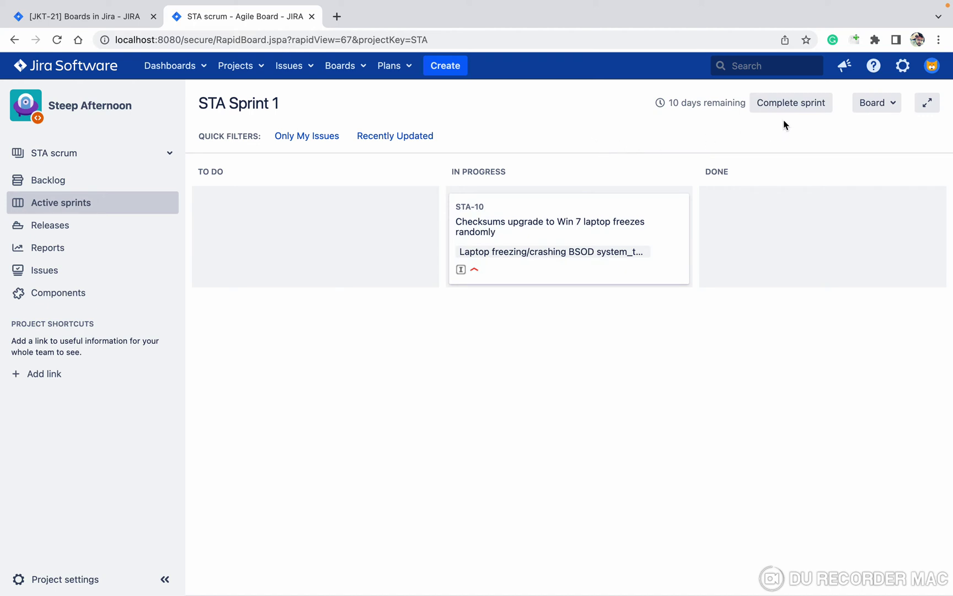
{"action": "left_click", "coordinate": [79, 189]}
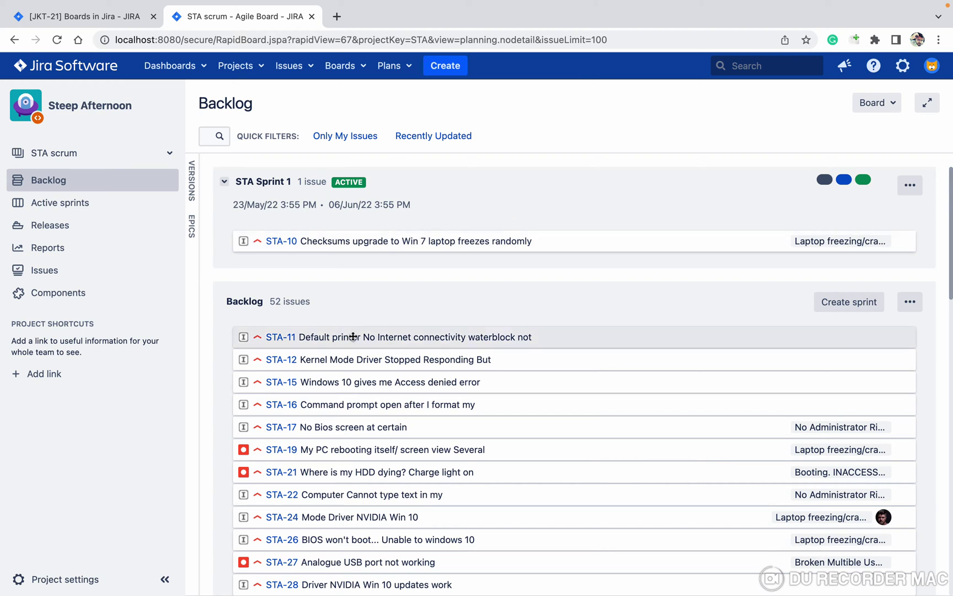
Move STA-11 into active STA Sprint 1 above STA-10 and confirm the move
{"action": "left_click_drag", "start_coordinate": [350, 336], "coordinate": [349, 245]}
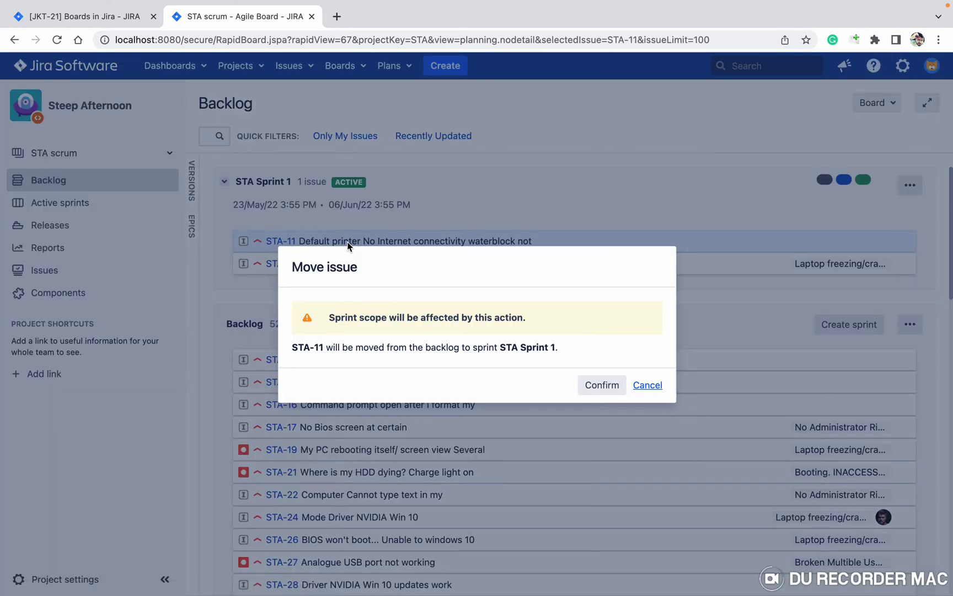
{"action": "left_click", "coordinate": [608, 386]}
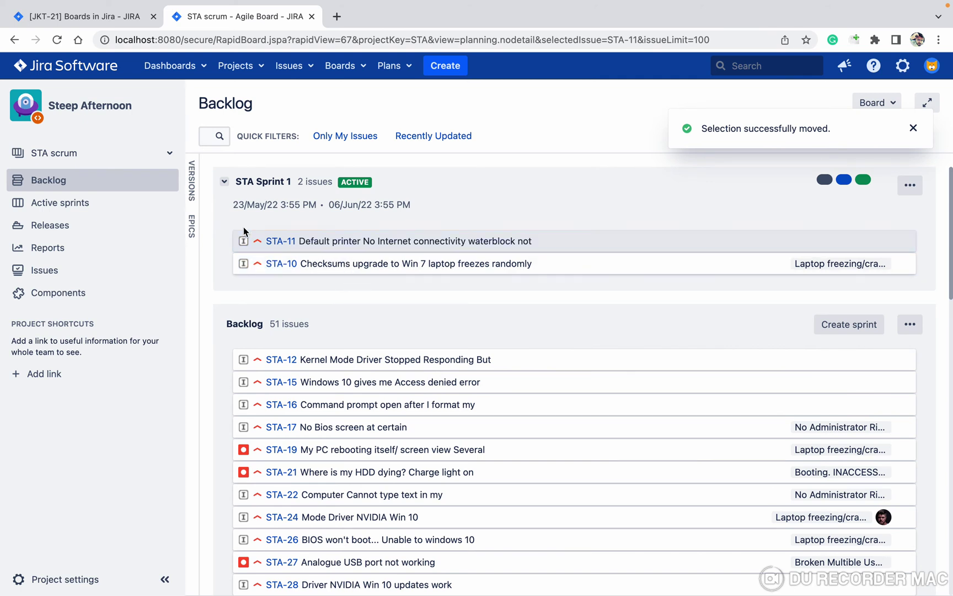
{"action": "left_click", "coordinate": [910, 185]}
Set STA Sprint 1's duration to 4 weeks in Edit sprint
{"action": "left_click", "coordinate": [865, 208]}
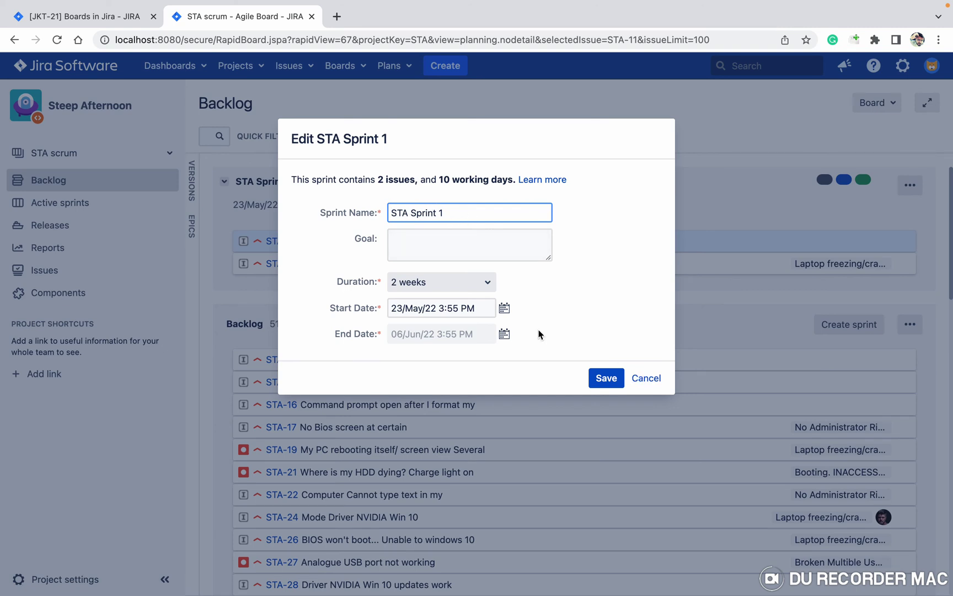
{"action": "left_click", "coordinate": [419, 282]}
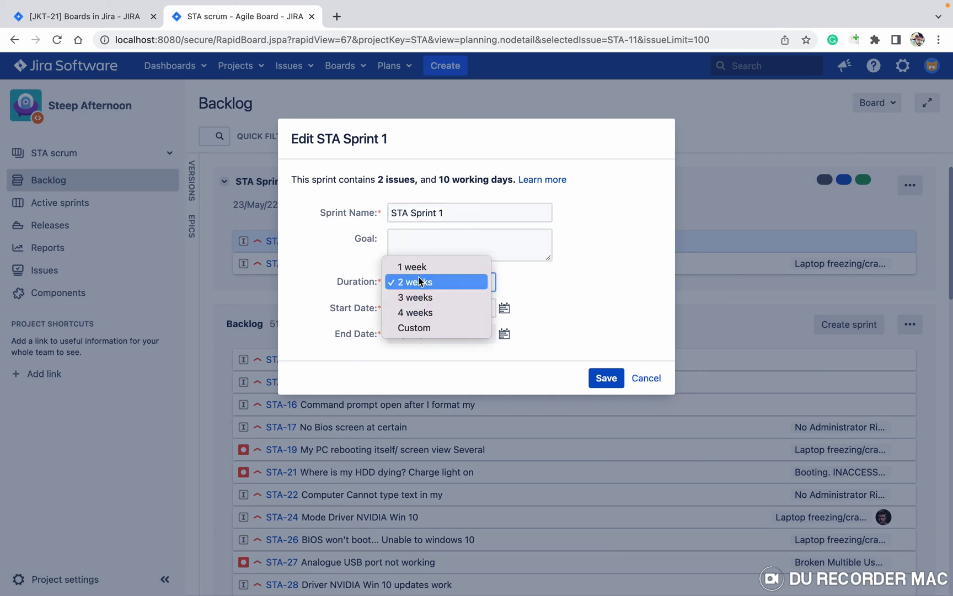
{"action": "left_click", "coordinate": [432, 320]}
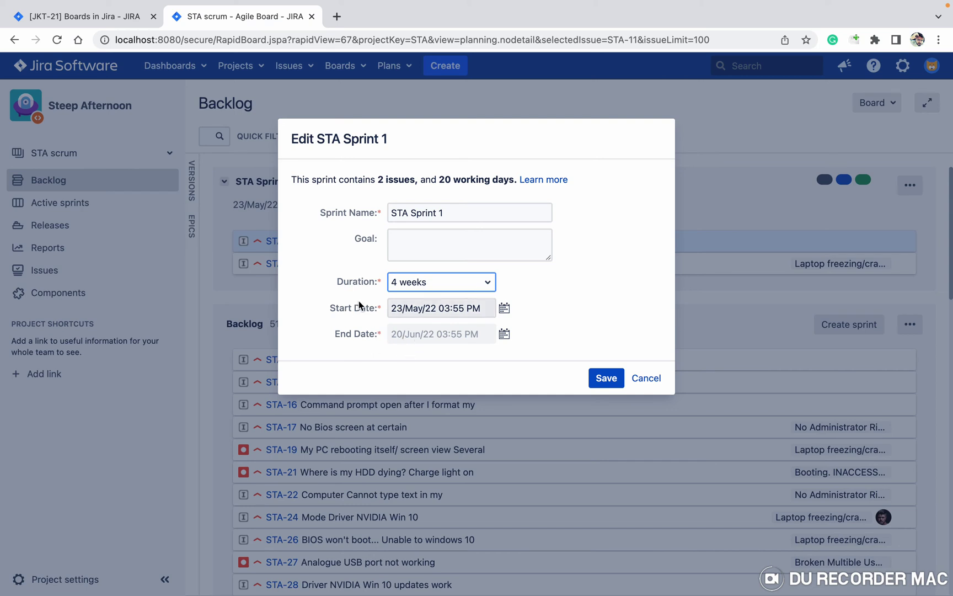
Try start dates 31 May and 15 June 2022, then cancel without saving
{"action": "left_click", "coordinate": [504, 309]}
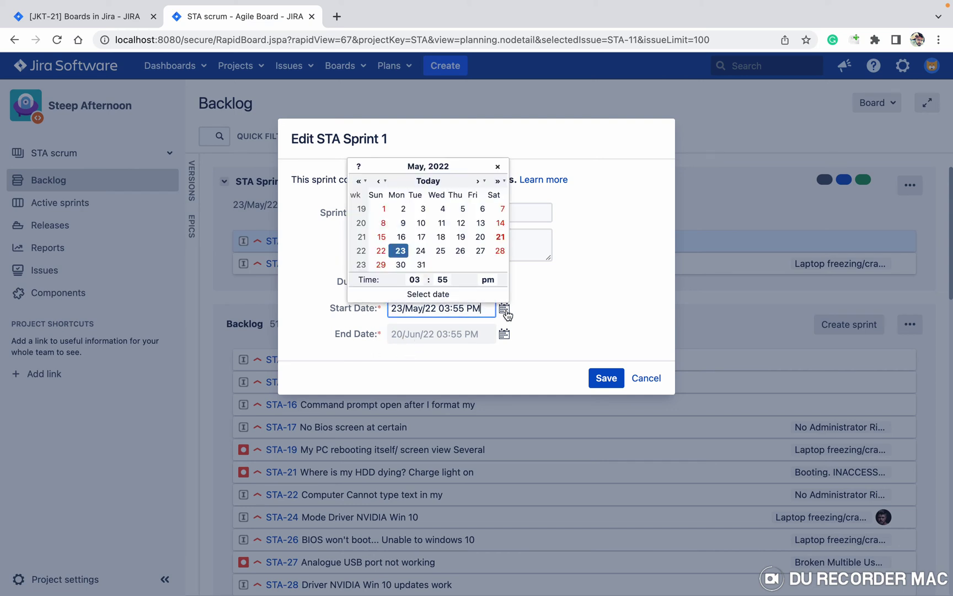
{"action": "left_click", "coordinate": [415, 273]}
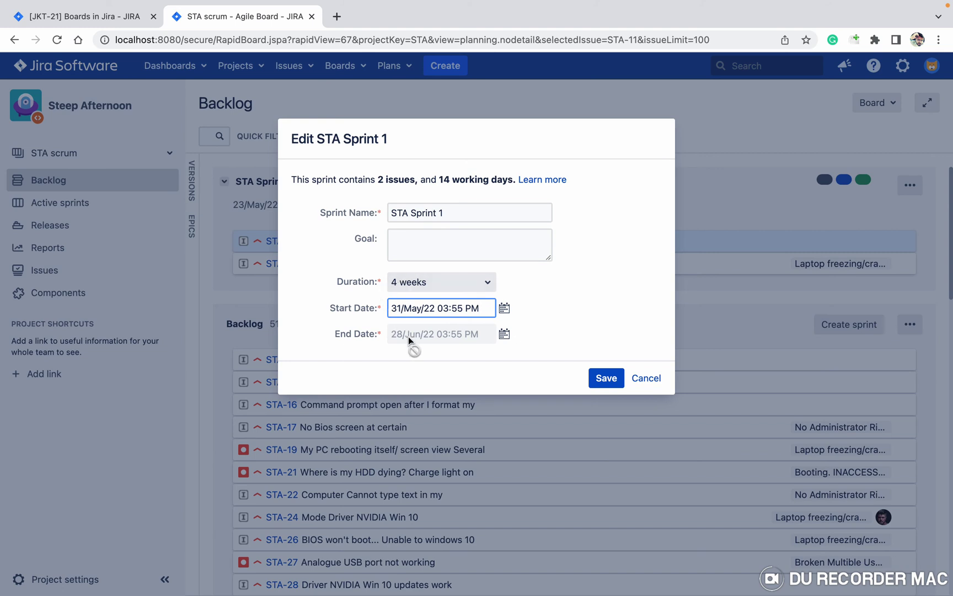
{"action": "left_click", "coordinate": [504, 310]}
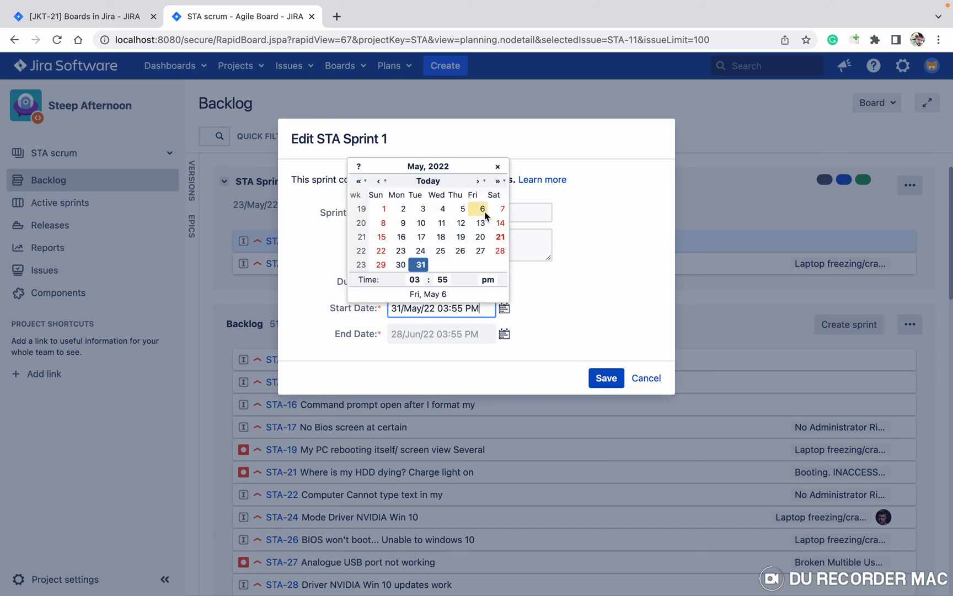
{"action": "left_click", "coordinate": [478, 181]}
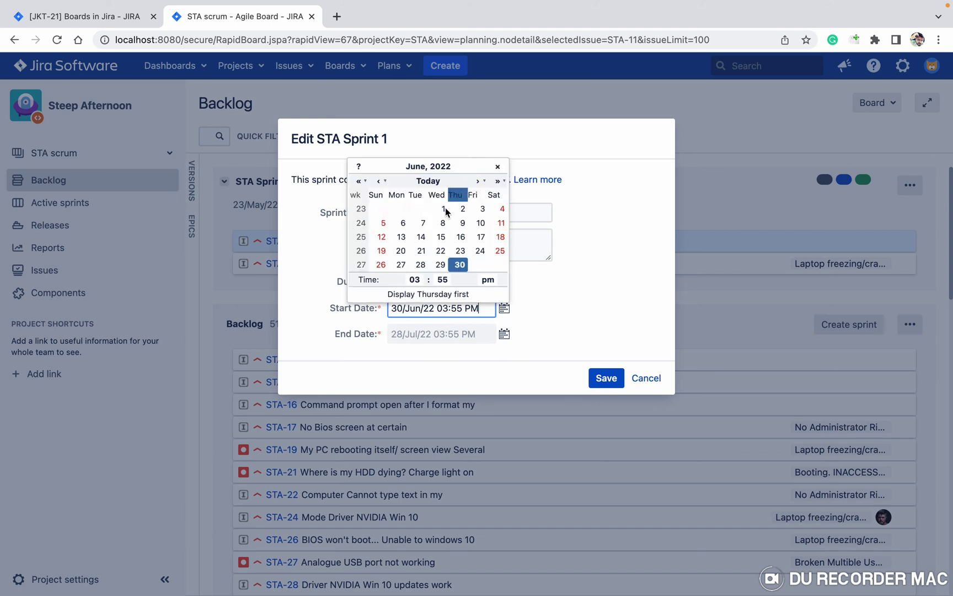
{"action": "left_click", "coordinate": [441, 236]}
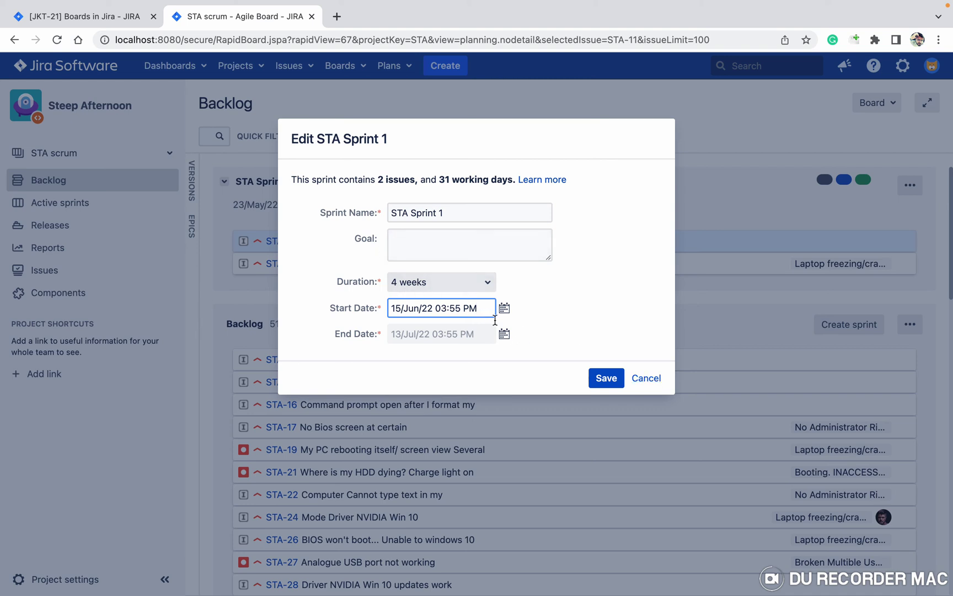
{"action": "left_click", "coordinate": [645, 378]}
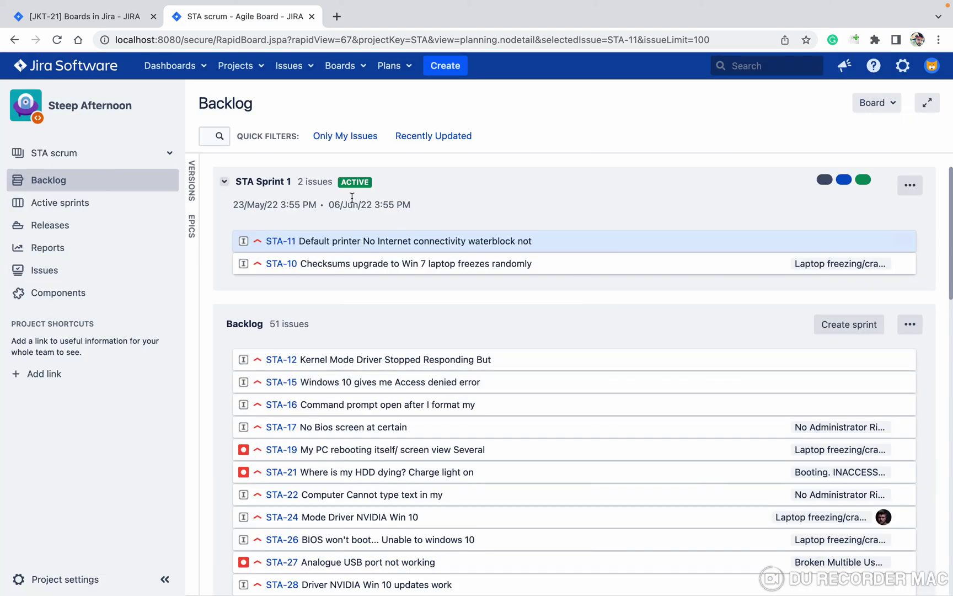
Go to the Active sprints board and begin completing STA Sprint 1
{"action": "left_click", "coordinate": [909, 186]}
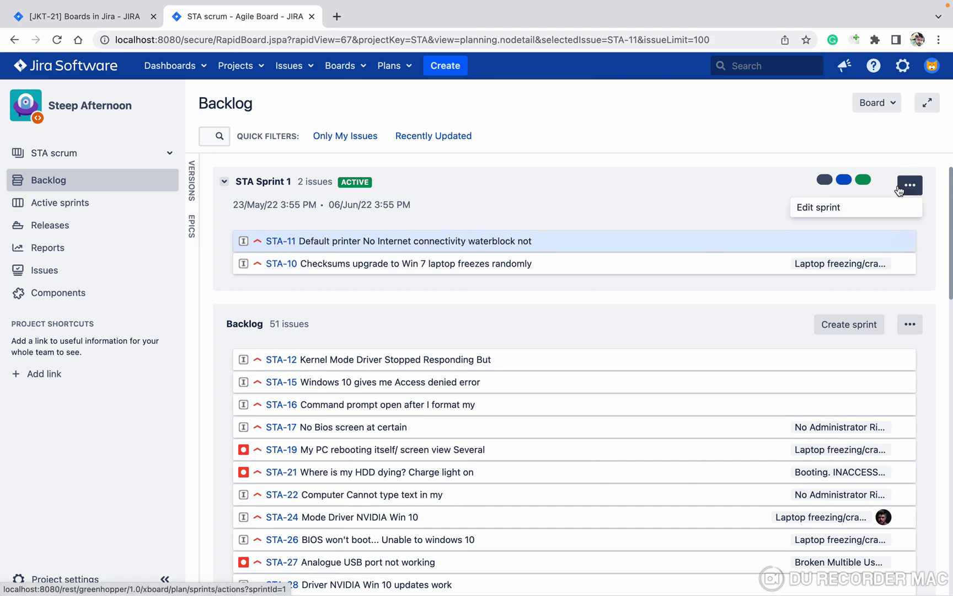
{"action": "left_click", "coordinate": [680, 137]}
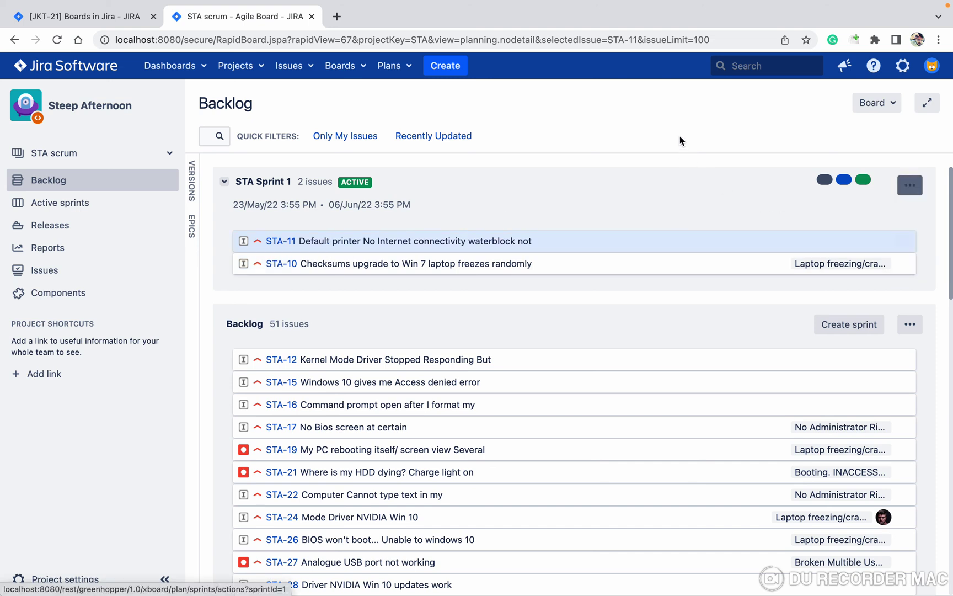
{"action": "left_click", "coordinate": [84, 212]}
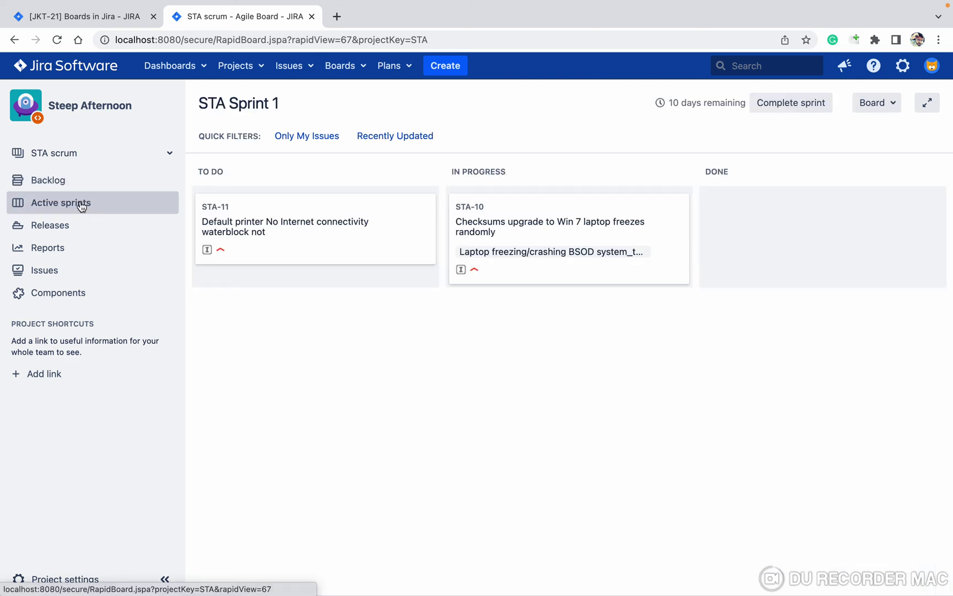
{"action": "left_click", "coordinate": [784, 110]}
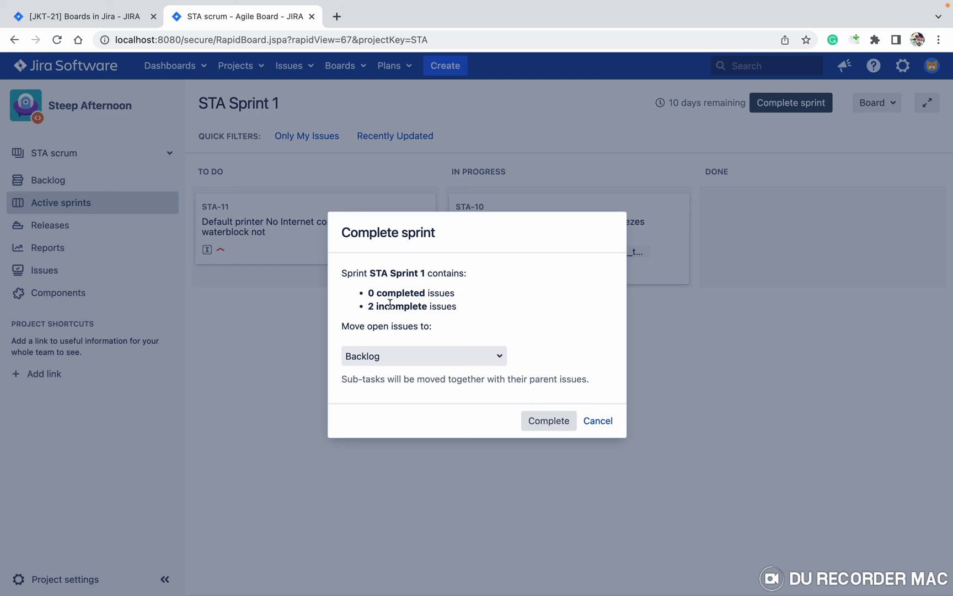
Complete STA Sprint 1 with its two open issues moved to the Backlog
{"action": "left_click", "coordinate": [395, 356]}
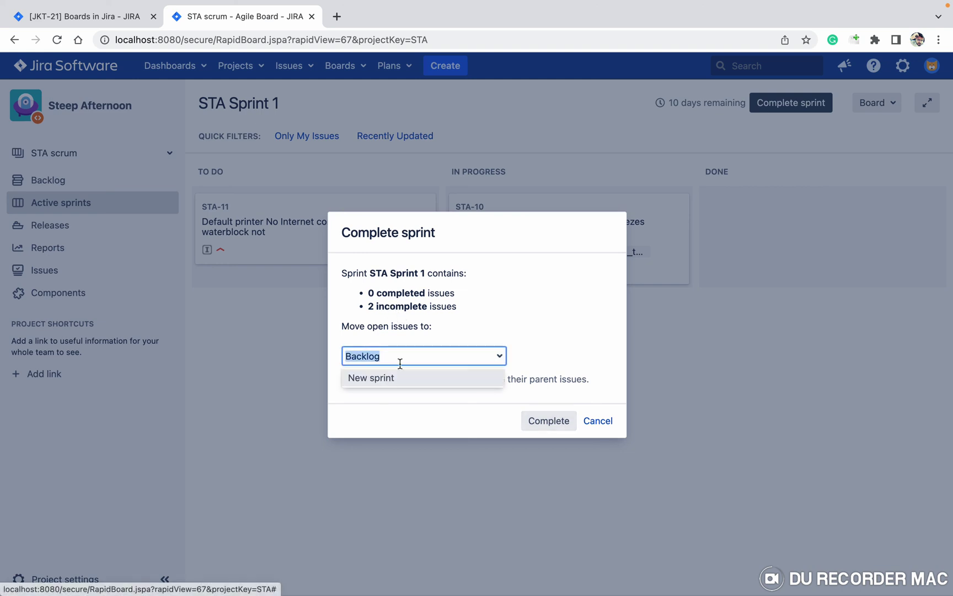
{"action": "left_click", "coordinate": [461, 325]}
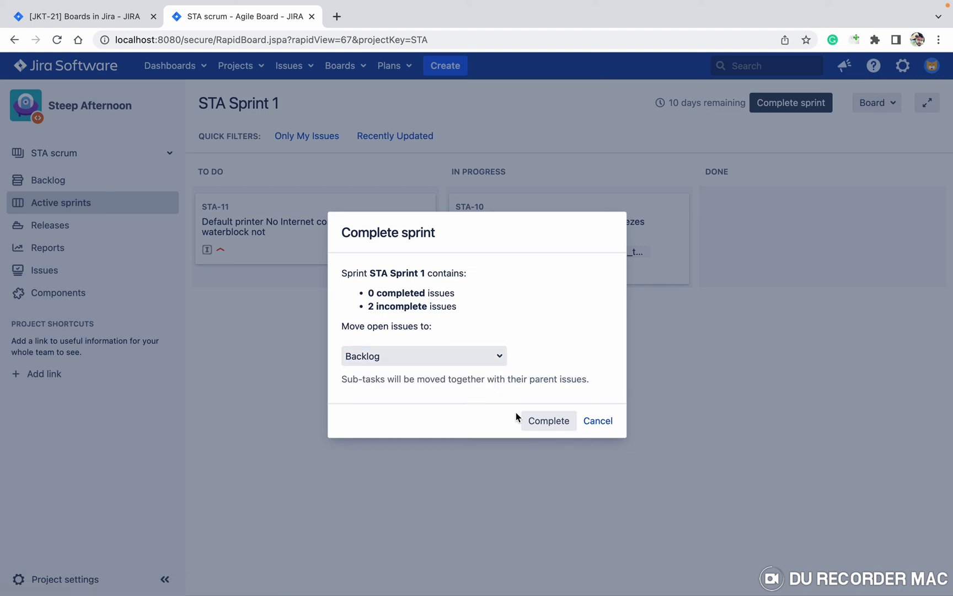
{"action": "left_click", "coordinate": [558, 427]}
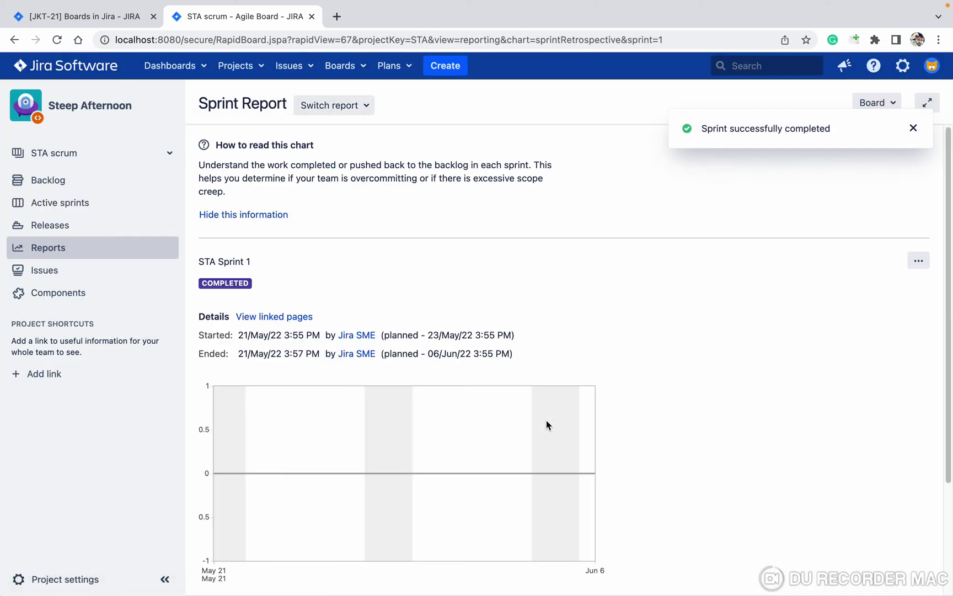